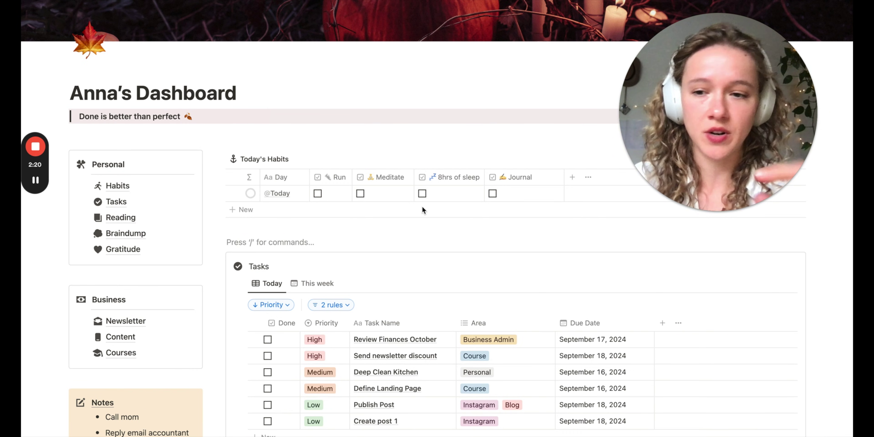
# Step: Look over the dashboard's Personal, Business and Notes sections, the Today's Habits table and the Tasks list
pyautogui.scroll(-2, 422, 208)
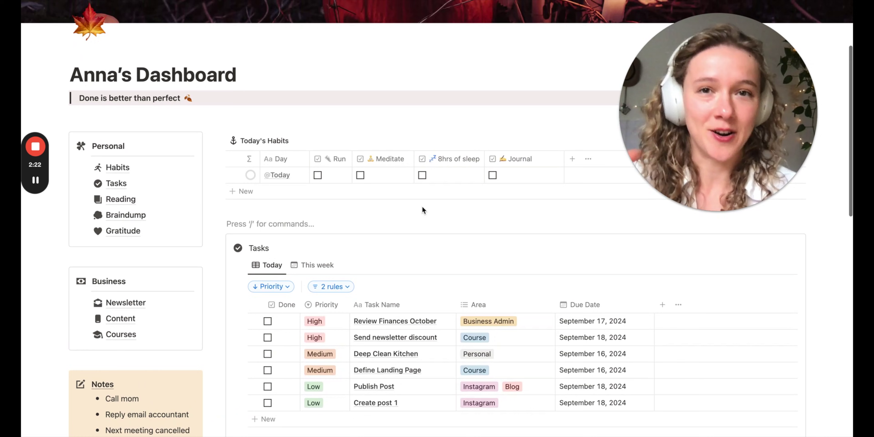
pyautogui.scroll(-1, 422, 207)
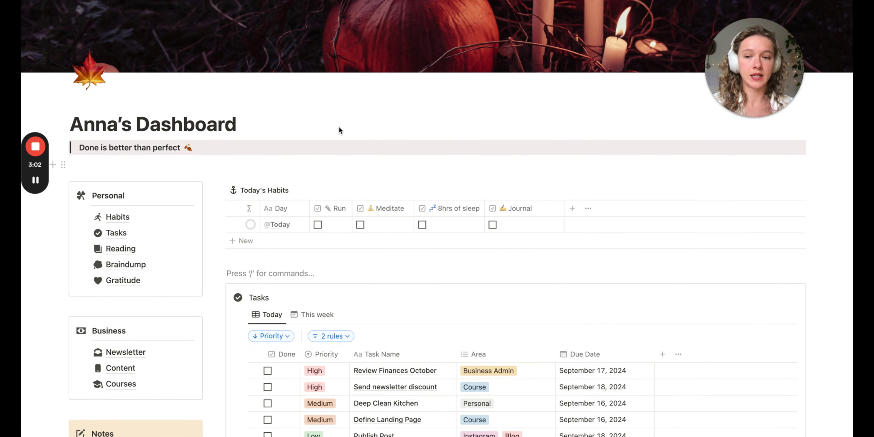
pyautogui.scroll(-2, 340, 131)
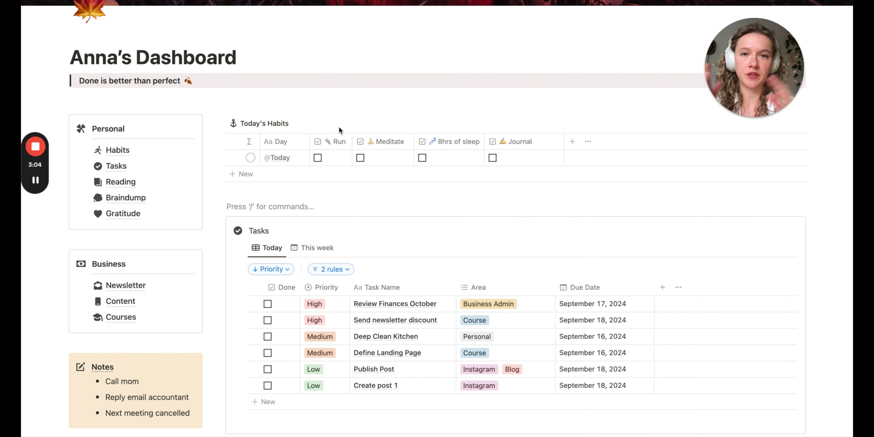
pyautogui.scroll(1, 339, 130)
pyautogui.scroll(-3, 313, 152)
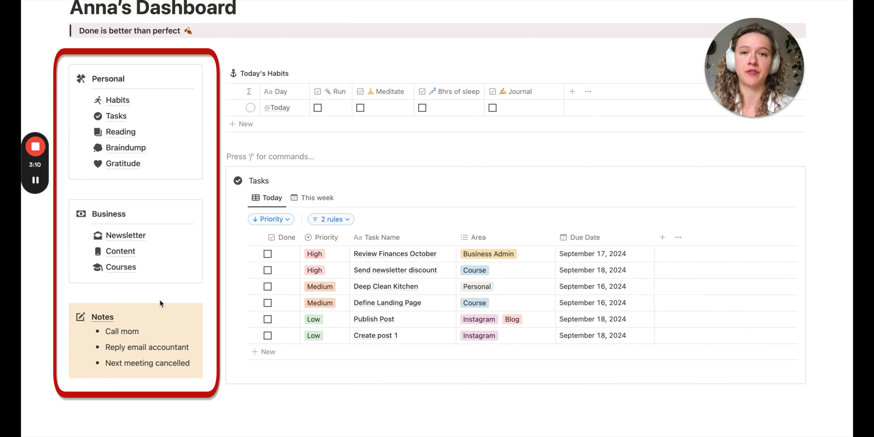
pyautogui.scroll(1, 160, 300)
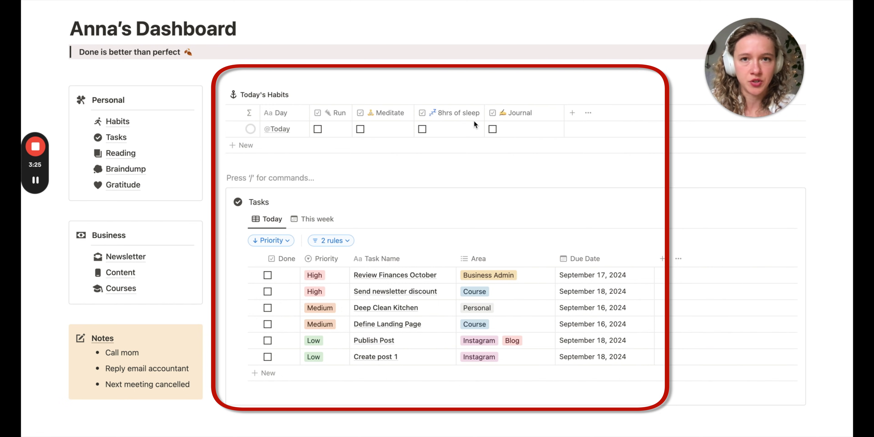
pyautogui.scroll(3, 645, 193)
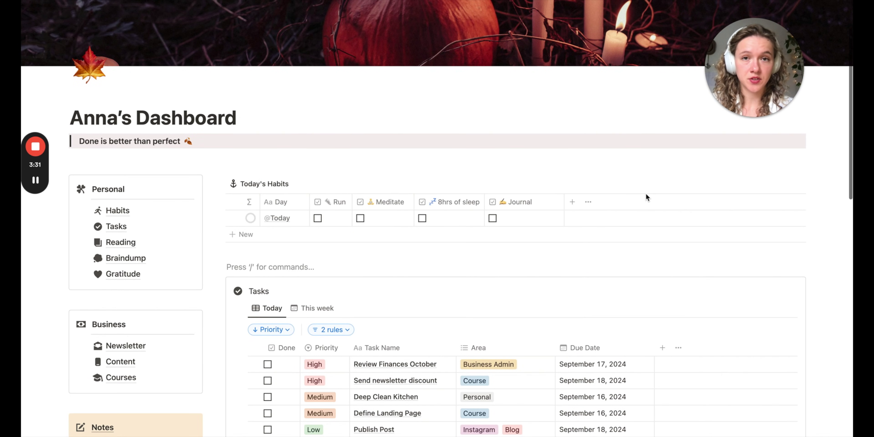
pyautogui.scroll(-2, 646, 194)
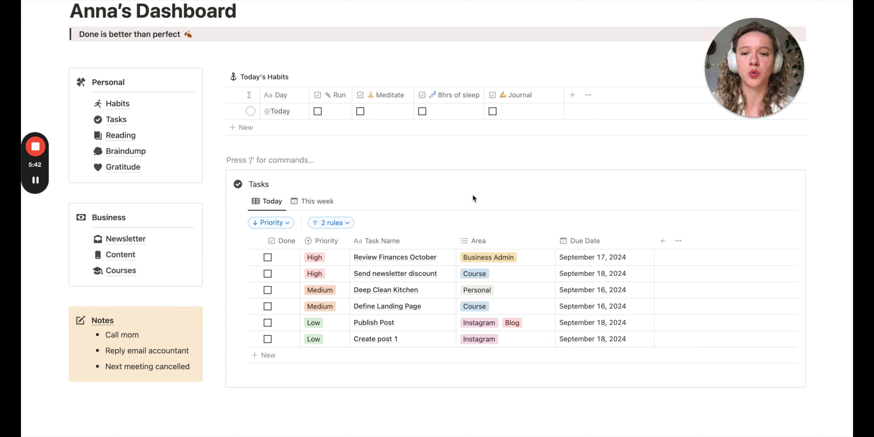
# Step: Show the dashboard's Tasks database in the This week calendar view and look through the scheduled tasks
pyautogui.click(315, 201)
pyautogui.scroll(-1, 322, 203)
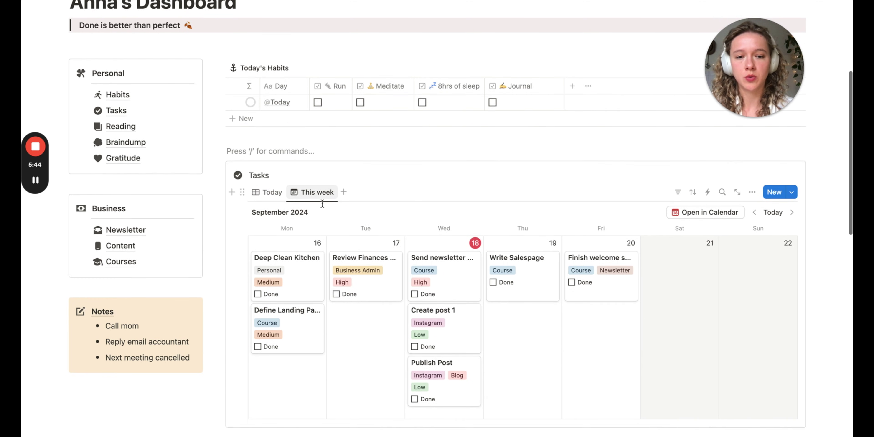
pyautogui.scroll(-3, 322, 204)
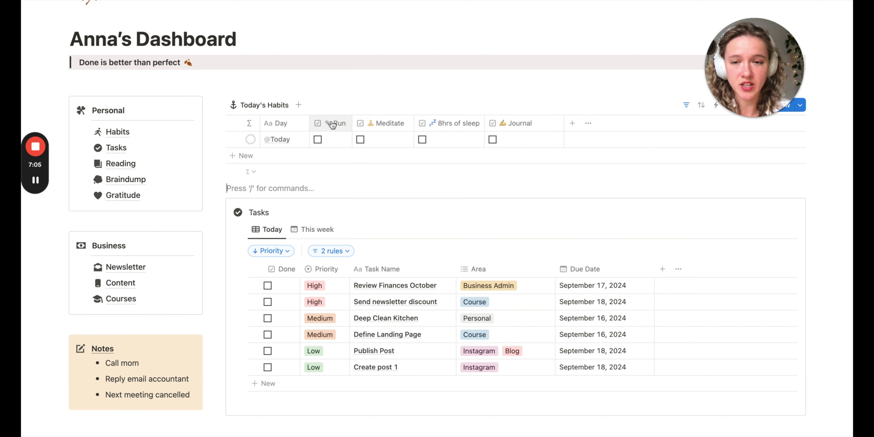
# Step: Mark Run, Meditate, 8hrs of sleep and Journal as done for today in the Today's Habits table
pyautogui.moveTo(123, 135)
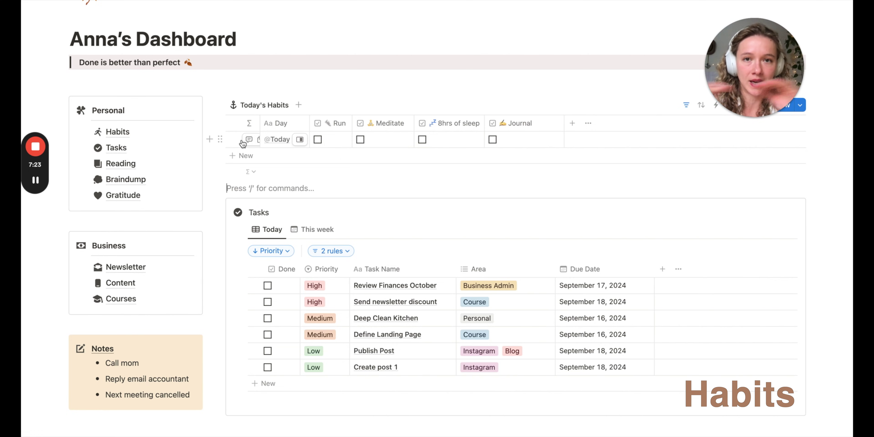
pyautogui.click(318, 140)
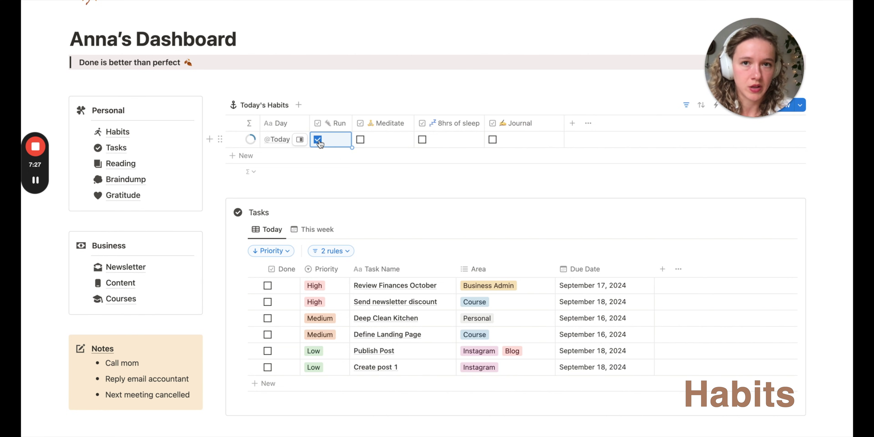
pyautogui.click(361, 139)
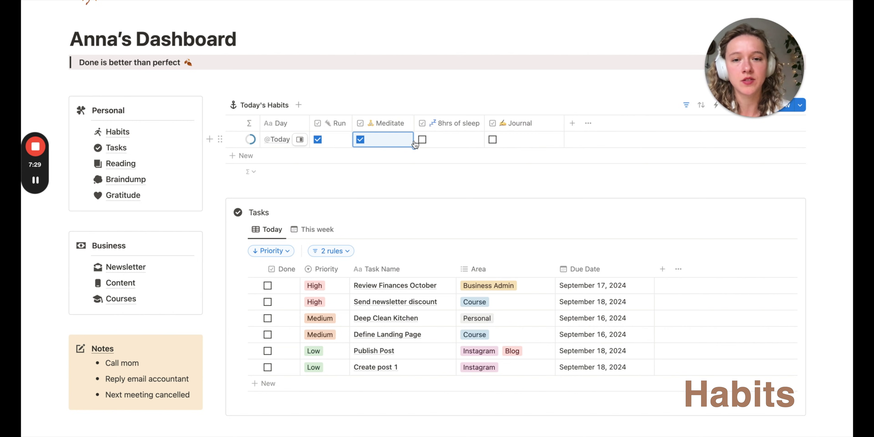
pyautogui.click(423, 140)
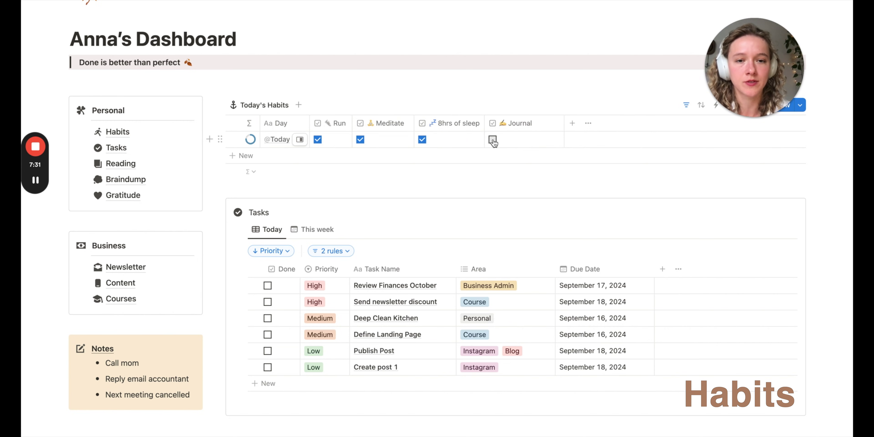
pyautogui.click(492, 139)
# Step: Try renaming the 8hrs of sleep property in Today's Habits to "soufhsweohu", and undo the rename
pyautogui.click(456, 123)
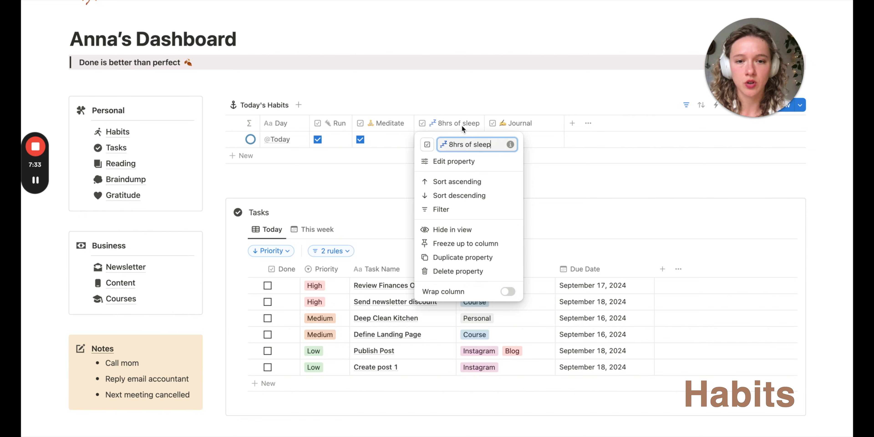
pyautogui.tripleClick(457, 143)
pyautogui.write('soufhsweohu')
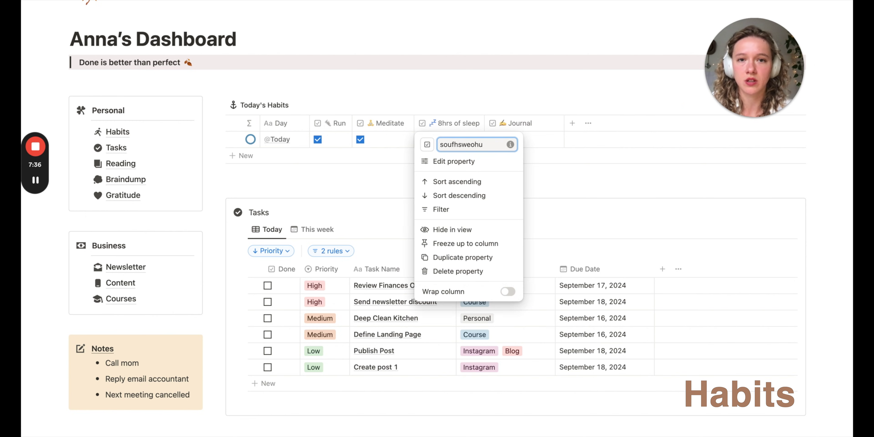
pyautogui.press('super+z')
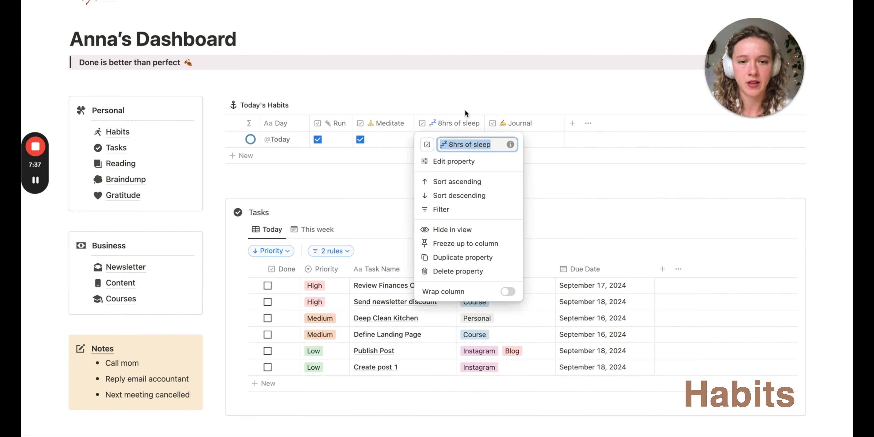
pyautogui.click(492, 51)
pyautogui.click(484, 62)
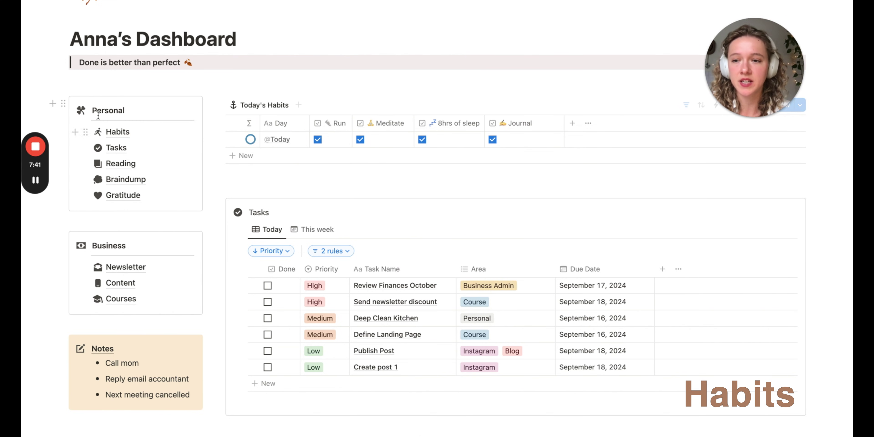
# Step: Open the Habits page from the Personal section and examine the daily records in the All habits table
pyautogui.click(116, 132)
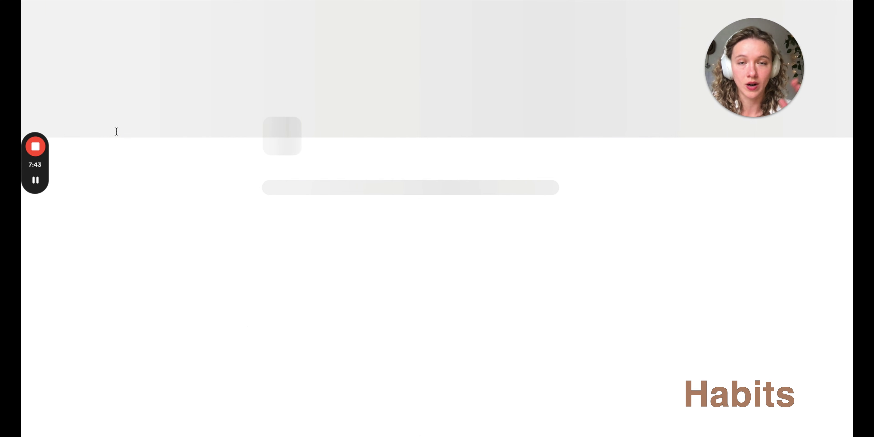
pyautogui.scroll(-6, 195, 253)
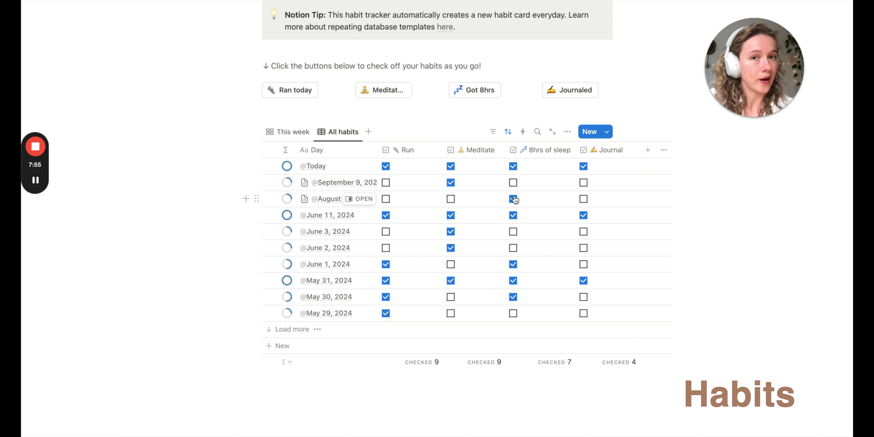
pyautogui.scroll(5, 514, 200)
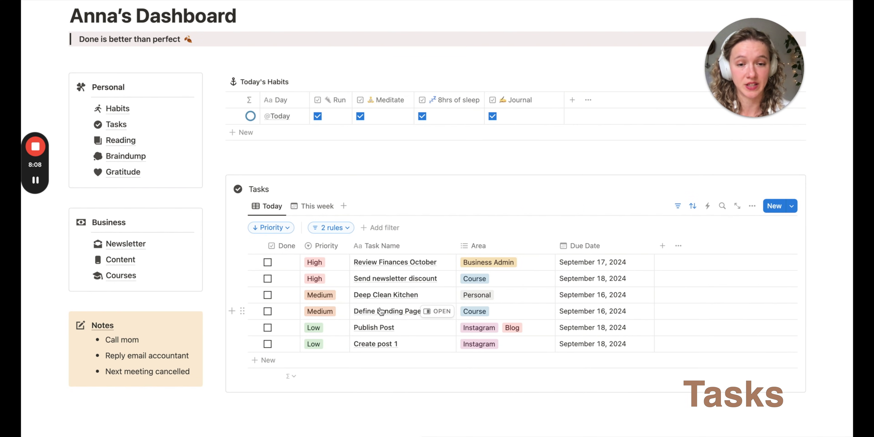
# Step: Open the full Tasks page from the Personal section and select the Done cell of Deep Clean Kitchen
pyautogui.scroll(-1, 390, 305)
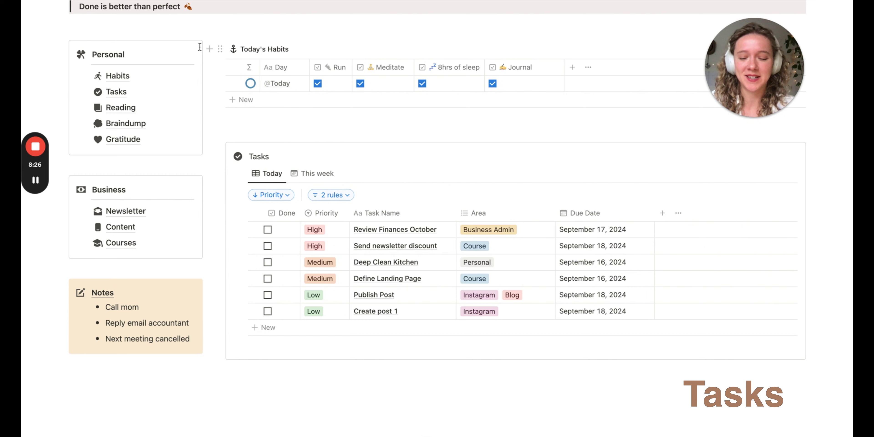
pyautogui.click(117, 92)
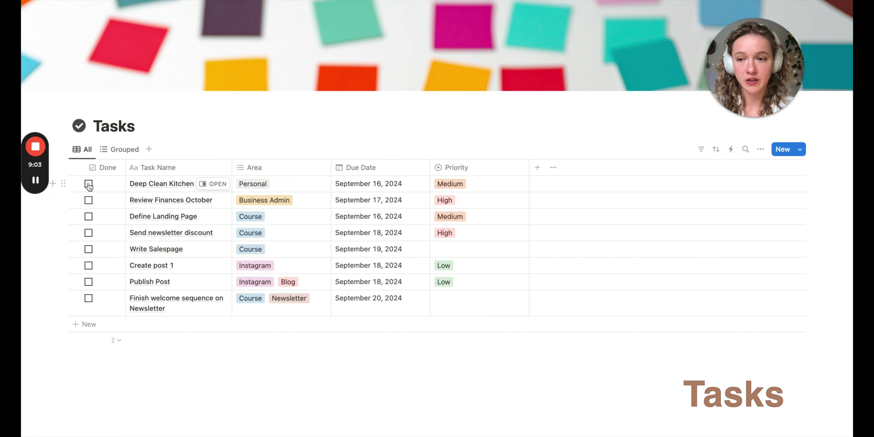
pyautogui.click(98, 186)
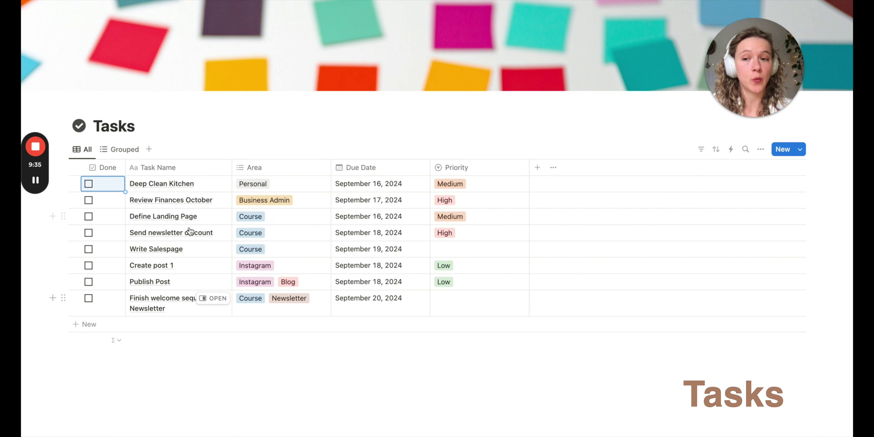
# Step: Switch the Tasks page to the Grouped view and look through the tasks sorted by area
pyautogui.click(125, 150)
pyautogui.scroll(-3, 270, 222)
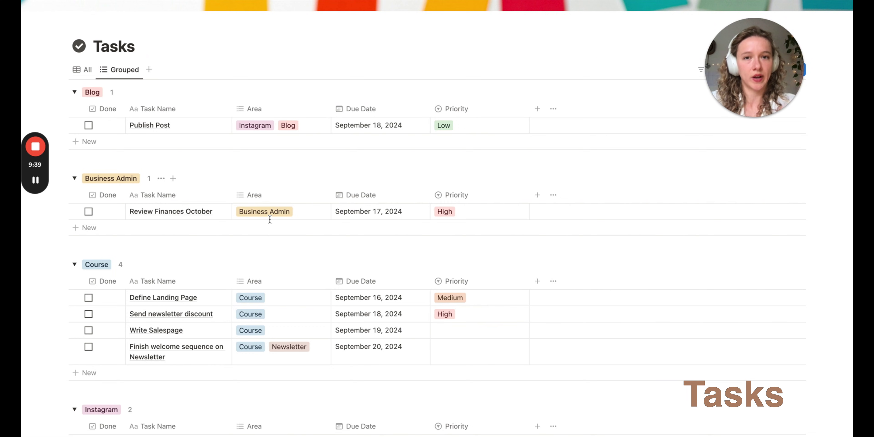
pyautogui.scroll(3, 238, 136)
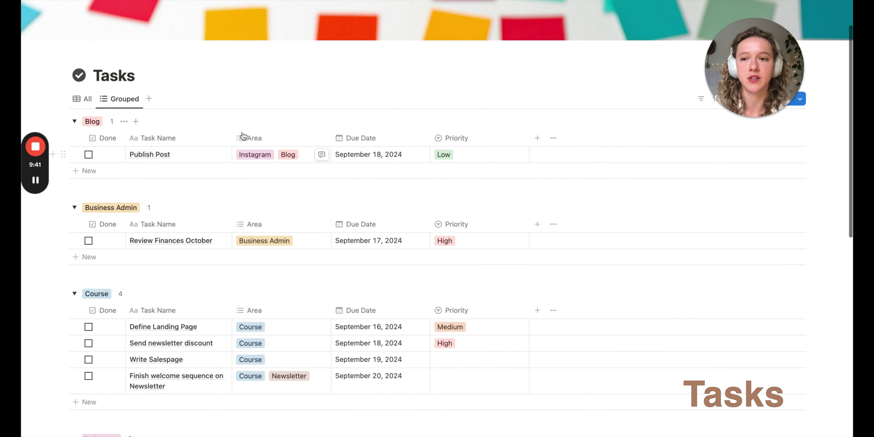
# Step: Return to the dashboard, preview the Tasks page link and look over the Today task list
pyautogui.press('super+bracketleft')
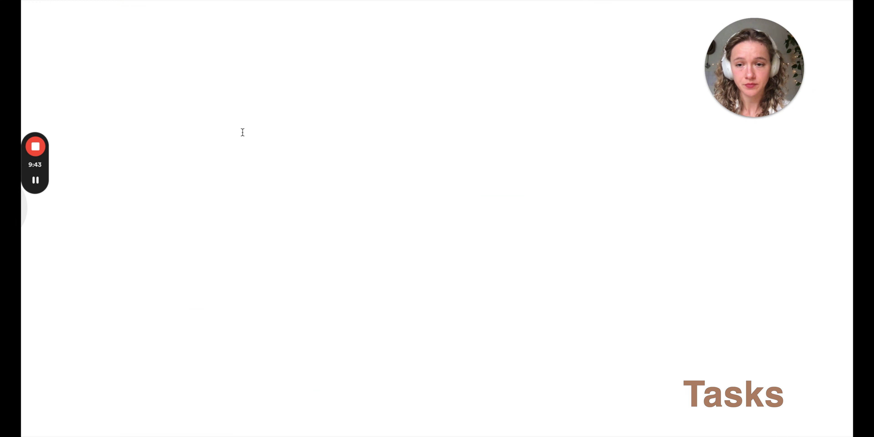
pyautogui.moveTo(115, 97)
pyautogui.scroll(2, 116, 96)
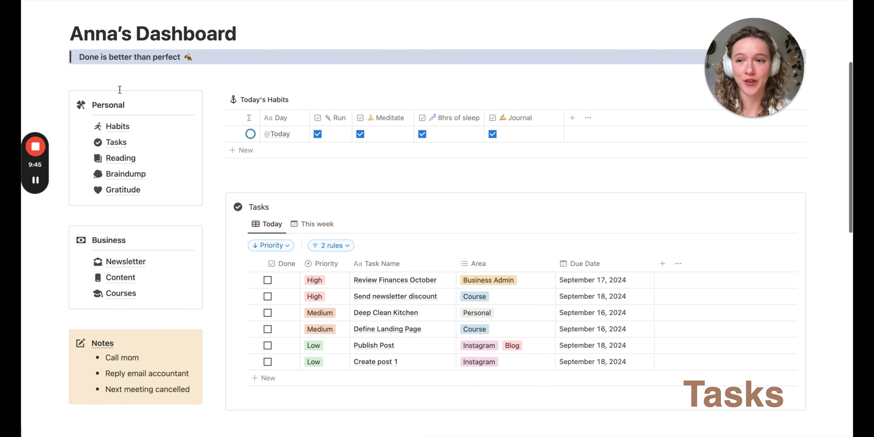
pyautogui.moveTo(117, 144)
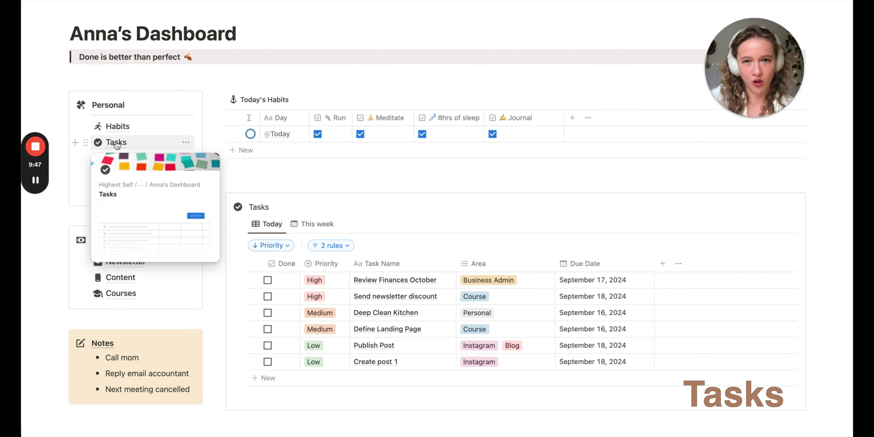
pyautogui.scroll(-2, 351, 150)
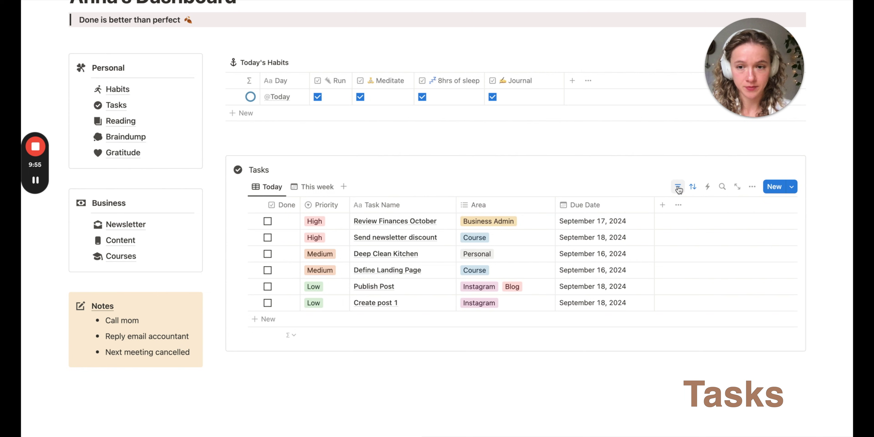
pyautogui.scroll(-1, 268, 228)
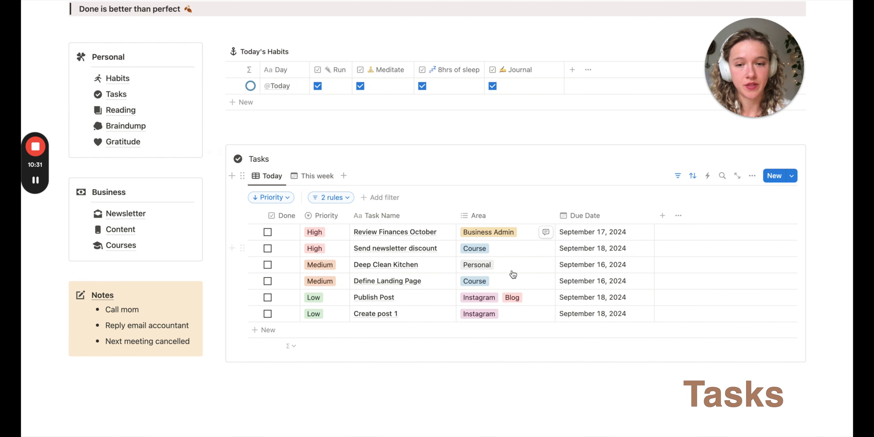
# Step: View the dashboard's tasks in the This week calendar, and switch the database back to the Today view
pyautogui.click(314, 180)
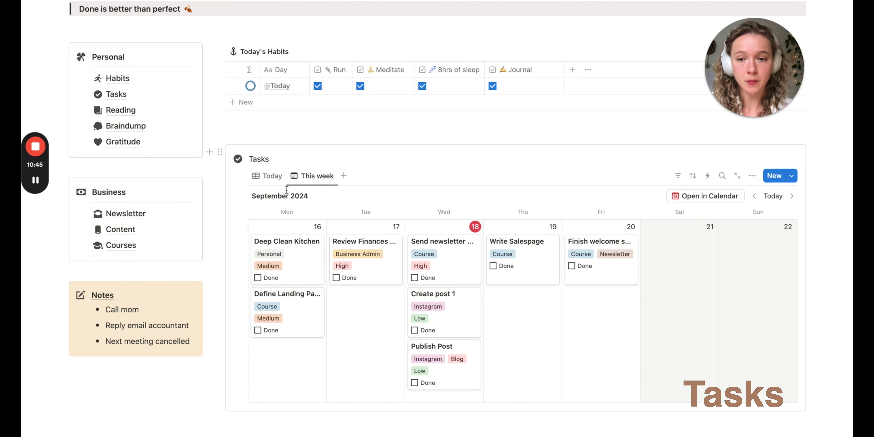
pyautogui.click(268, 176)
# Step: Open the Braindump page from the Personal section to view its bulleted list, and return to the dashboard
pyautogui.moveTo(127, 115)
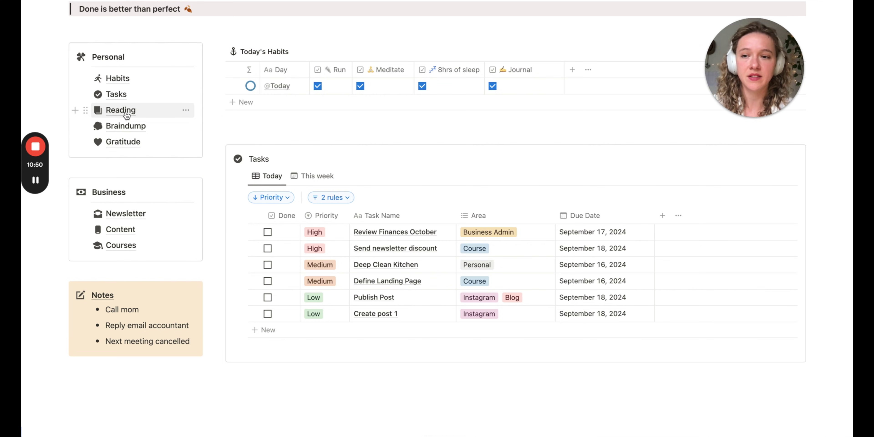
pyautogui.press('Escape')
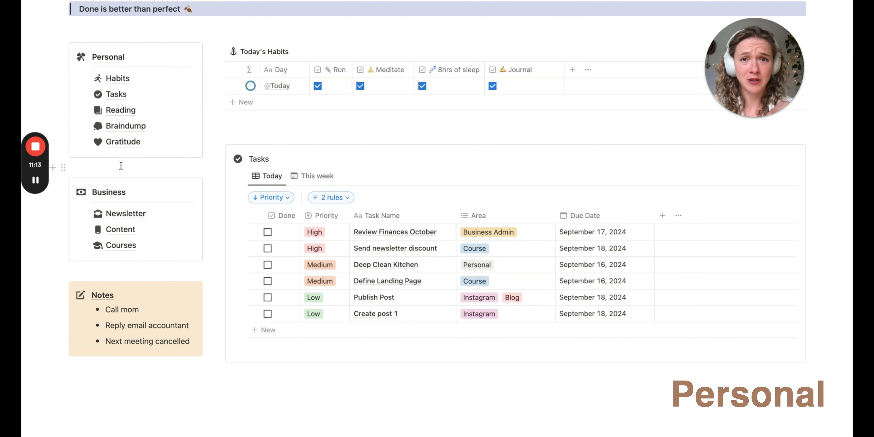
pyautogui.click(126, 127)
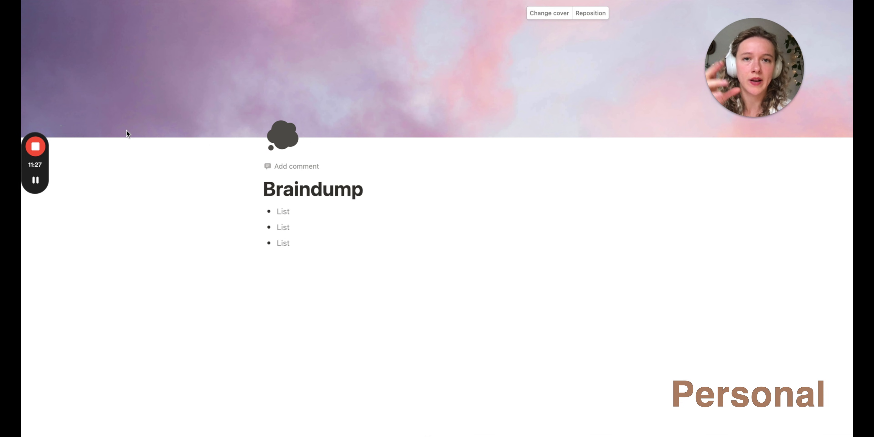
pyautogui.press('super+bracketleft')
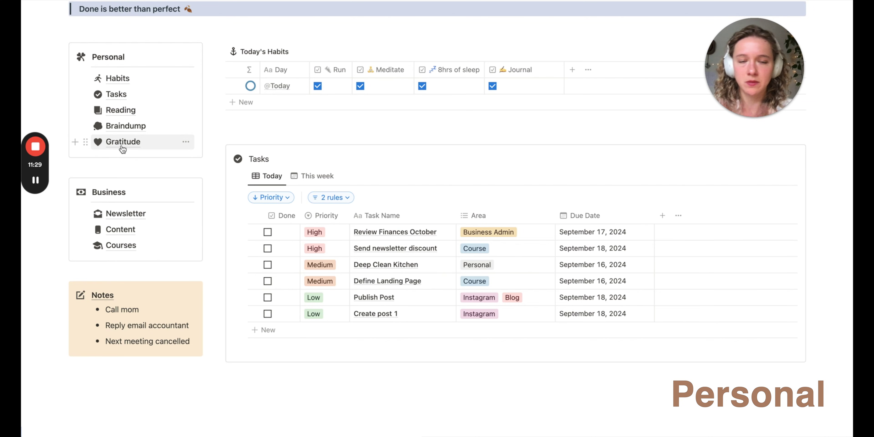
# Step: Open the Gratitude page from the Personal section and look over the journaling prompts in the October 17, 2023 entry
pyautogui.moveTo(122, 148)
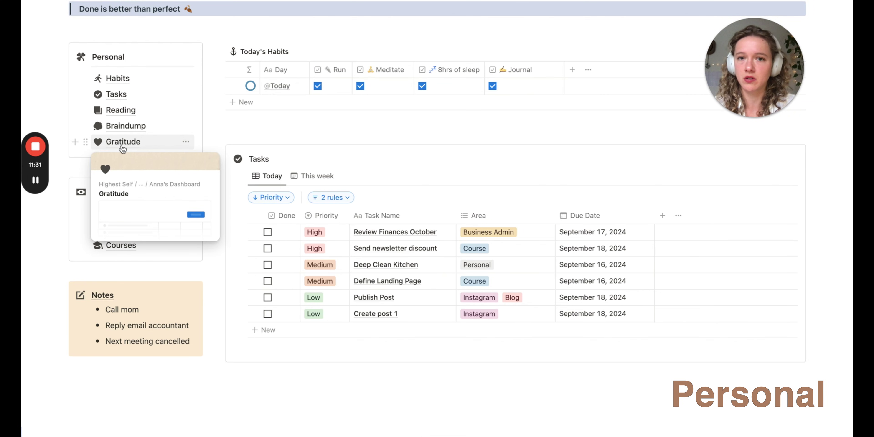
pyautogui.click(122, 142)
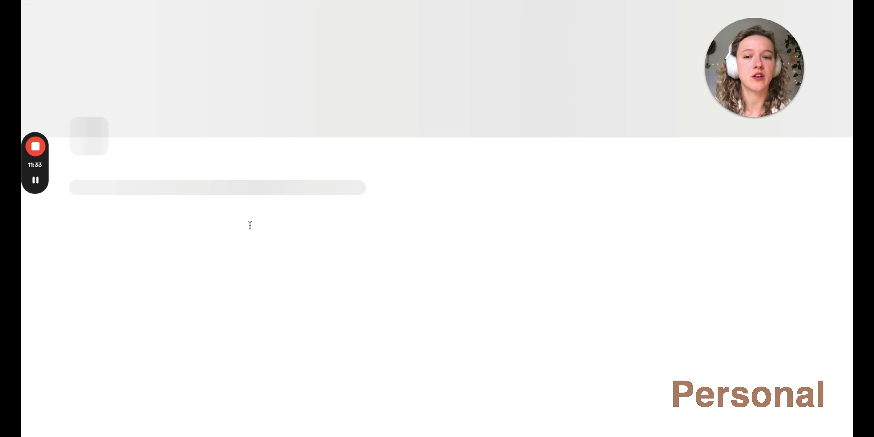
pyautogui.scroll(-3, 309, 156)
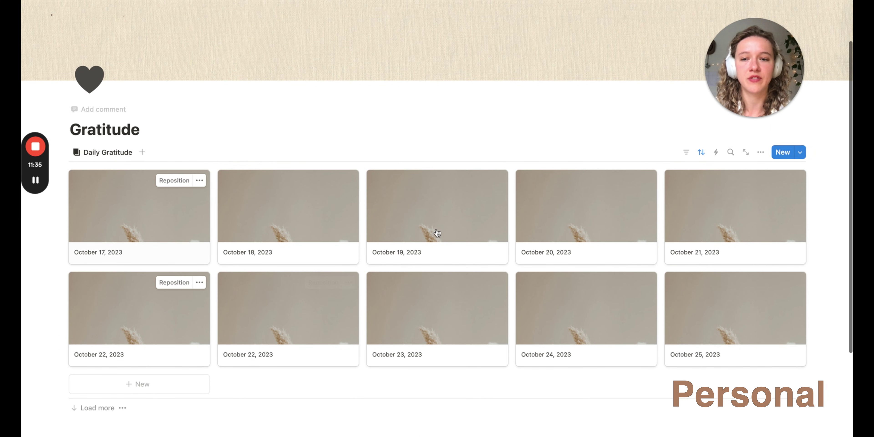
pyautogui.click(142, 209)
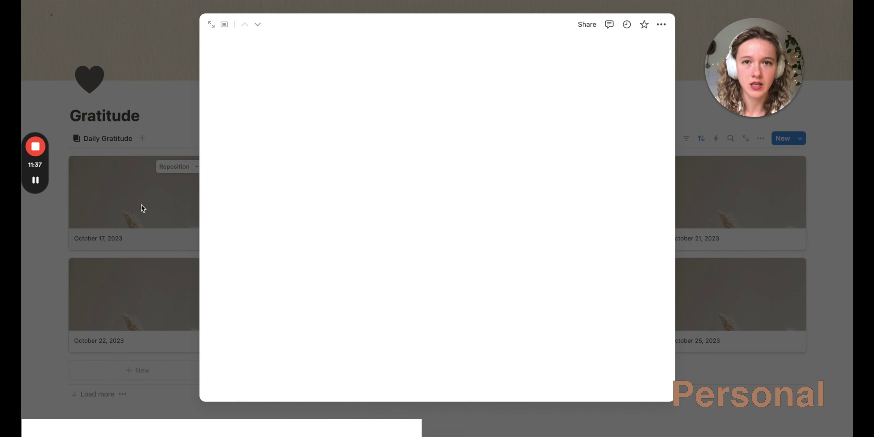
pyautogui.scroll(-3, 308, 216)
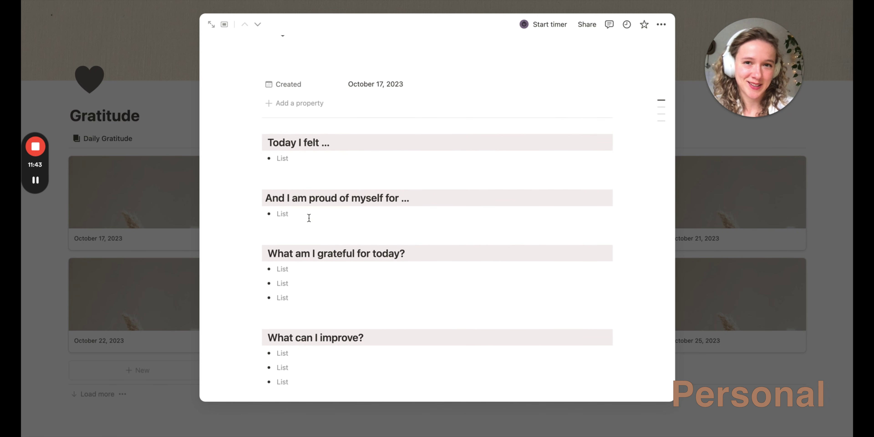
pyautogui.click(194, 88)
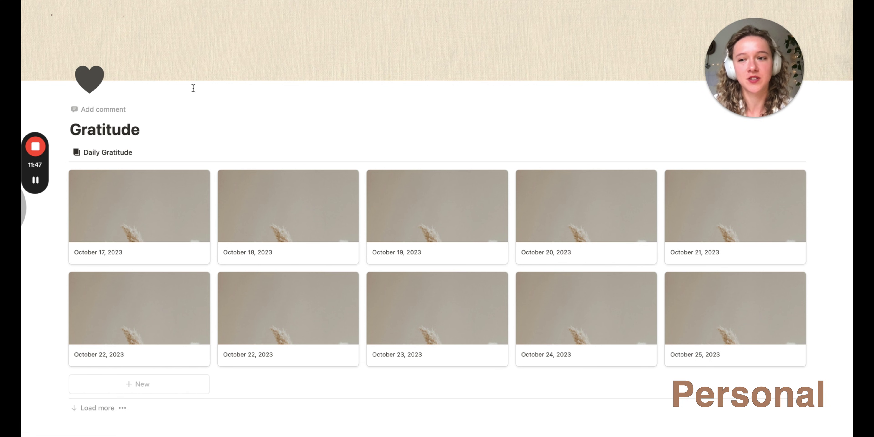
# Step: Close the reopened gratitude entry and return from the Gratitude page to the dashboard
pyautogui.press('super+bracketleft')
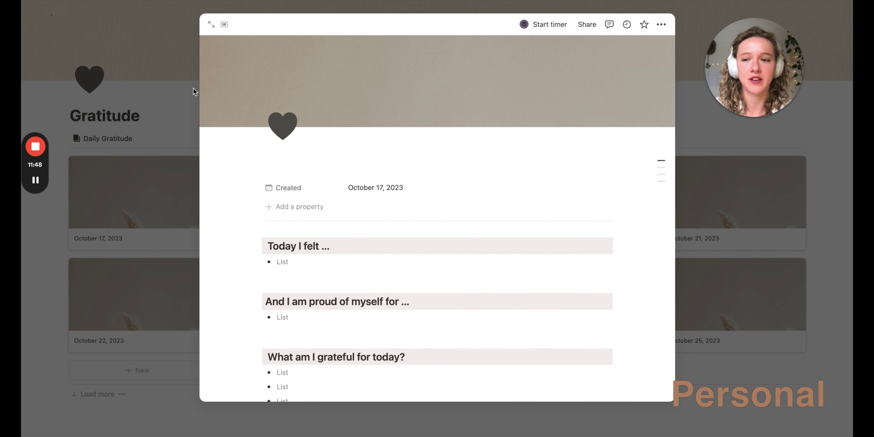
pyautogui.click(139, 107)
pyautogui.scroll(-3, 140, 107)
pyautogui.click(140, 107)
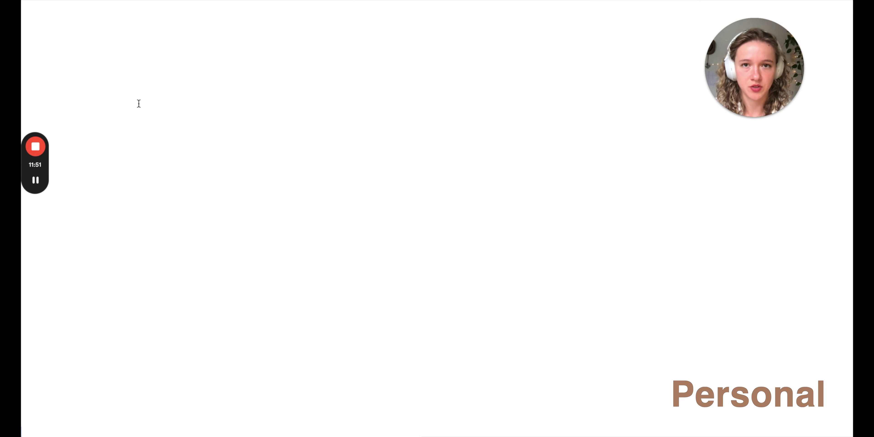
pyautogui.press('super+bracketleft')
# Step: Open the Newsletter page from the Business section and look over its Ideas list and Emails table
pyautogui.scroll(-2, 136, 112)
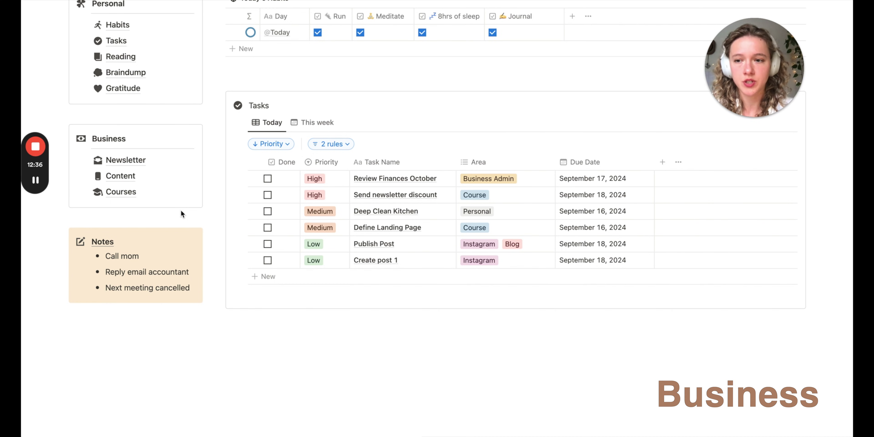
pyautogui.click(131, 164)
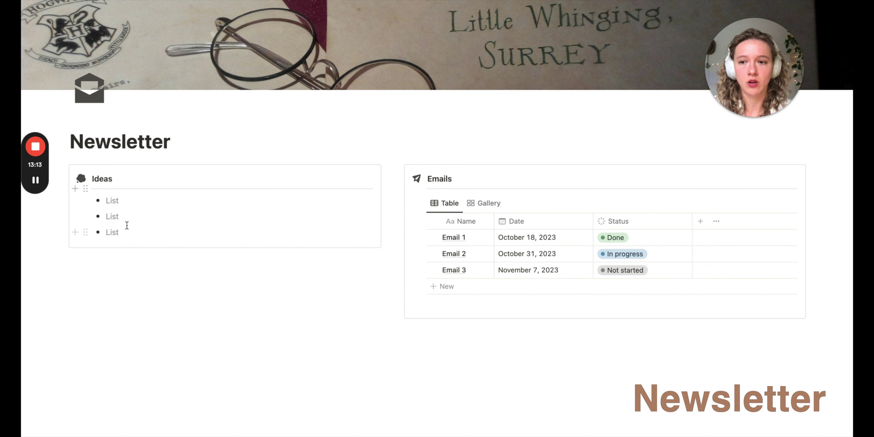
pyautogui.click(135, 215)
pyautogui.moveTo(483, 239)
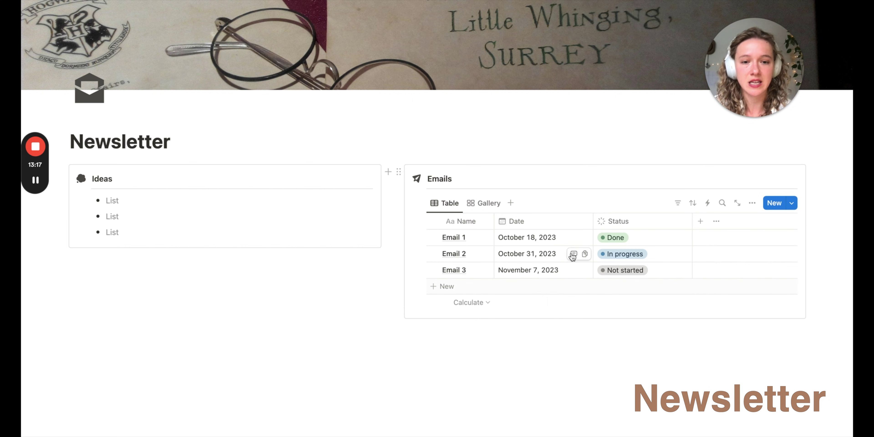
pyautogui.moveTo(552, 260)
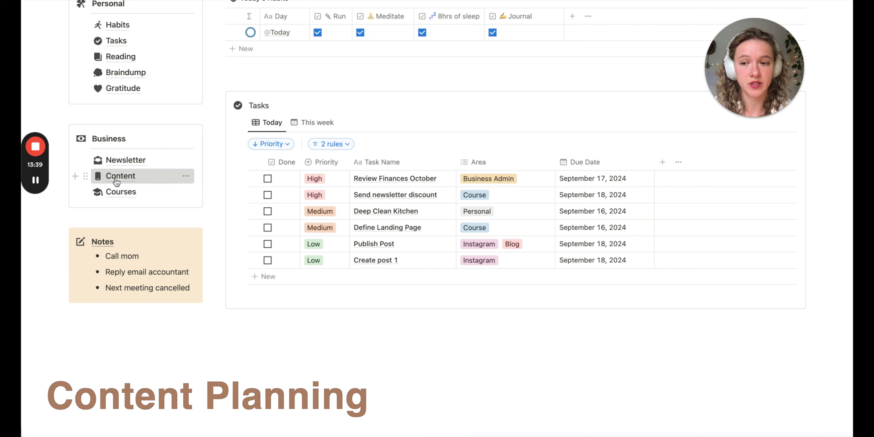
# Step: Open the Content page from the Business section and look over its Content List and Schedule Actions calendar
pyautogui.click(116, 177)
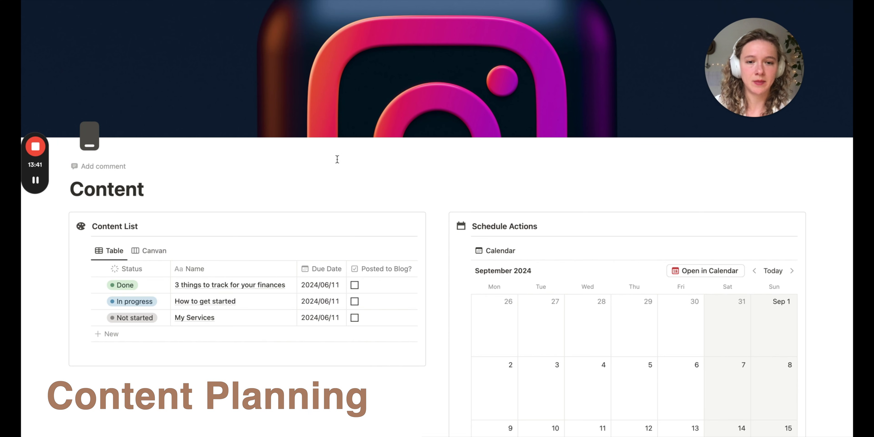
pyautogui.scroll(-1, 360, 171)
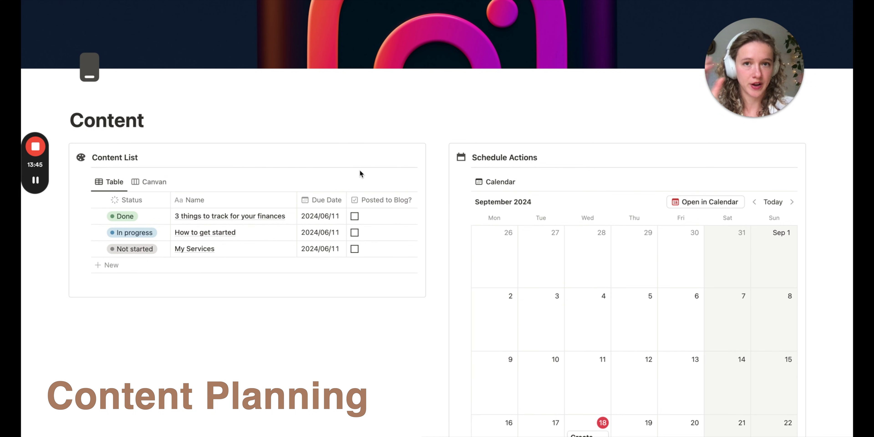
pyautogui.scroll(-4, 359, 171)
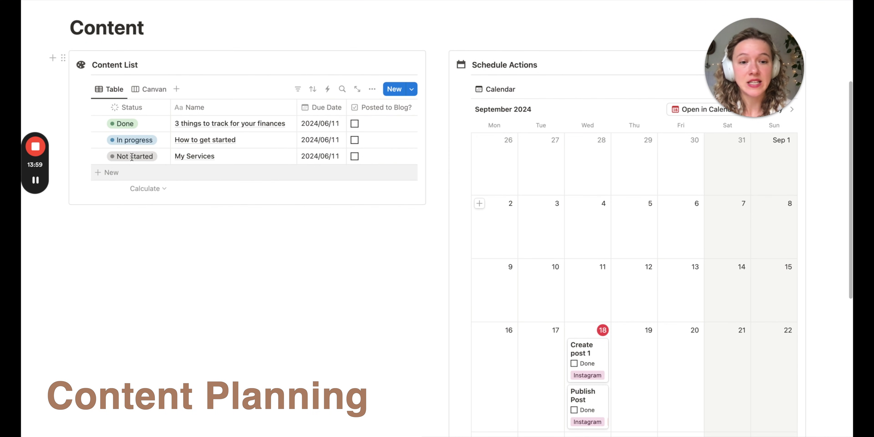
# Step: Schedule the content item "3 things to track for your finances" on September 5 and "My Services" on September 3 in the Schedule Actions calendar
pyautogui.scroll(-1, 500, 160)
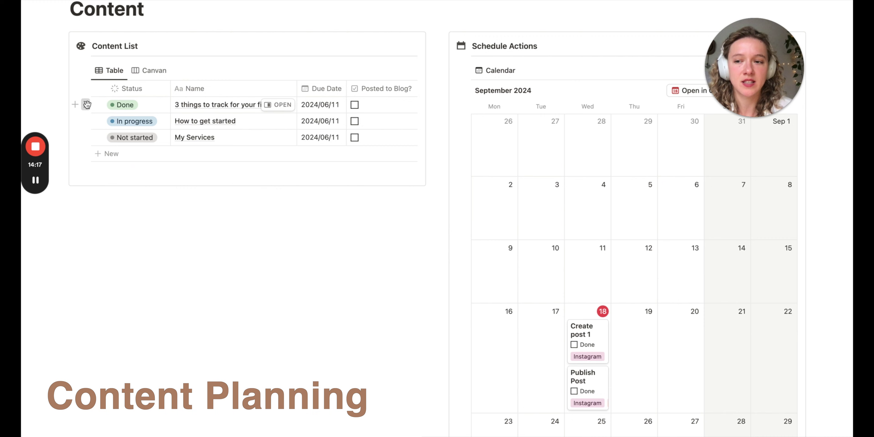
pyautogui.moveTo(98, 105); pyautogui.dragTo(616, 210)
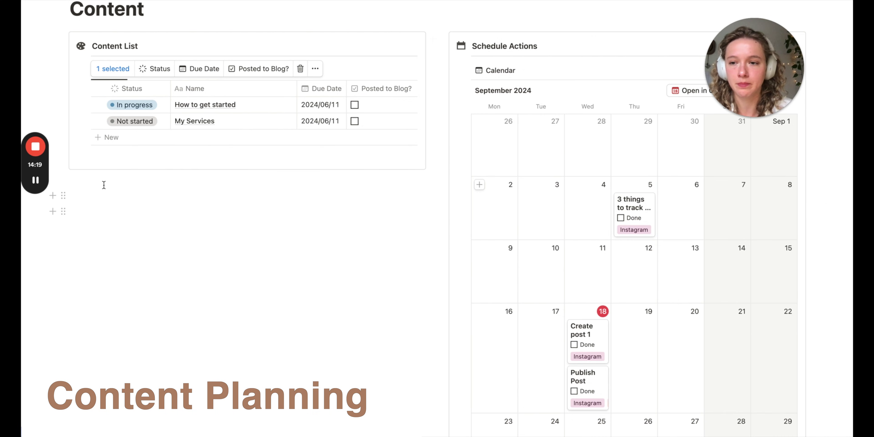
pyautogui.moveTo(89, 121); pyautogui.dragTo(539, 215)
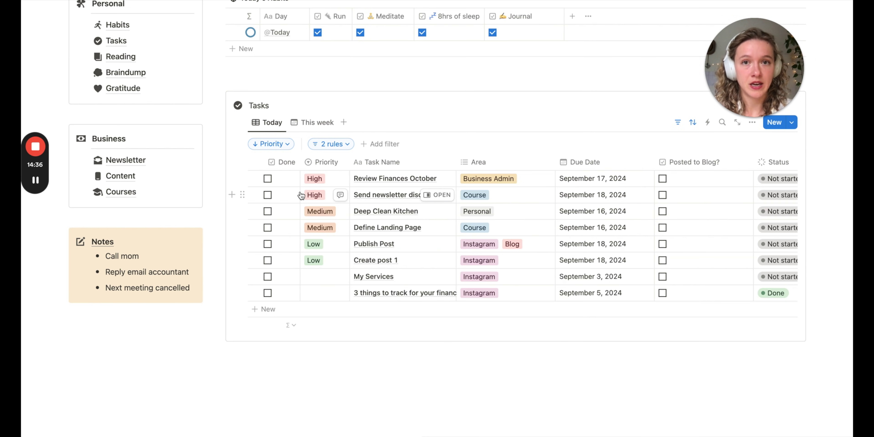
# Step: Open the Courses page from the Business section and look through its Ideation and Content Structure sections
pyautogui.click(115, 193)
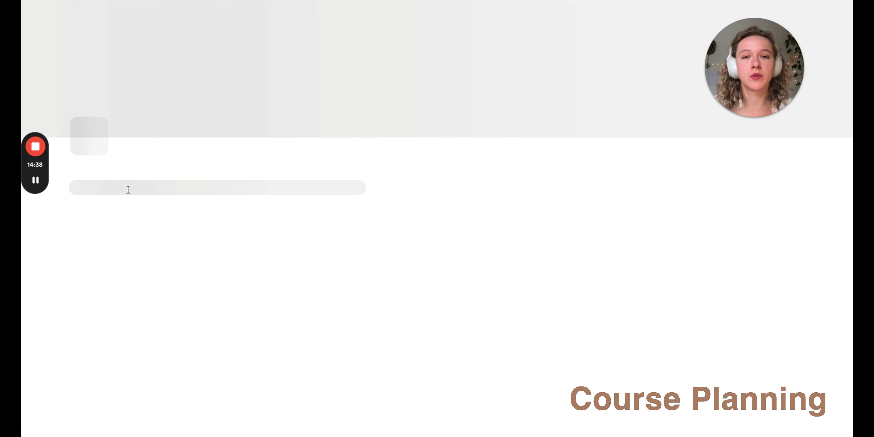
pyautogui.scroll(-3, 413, 210)
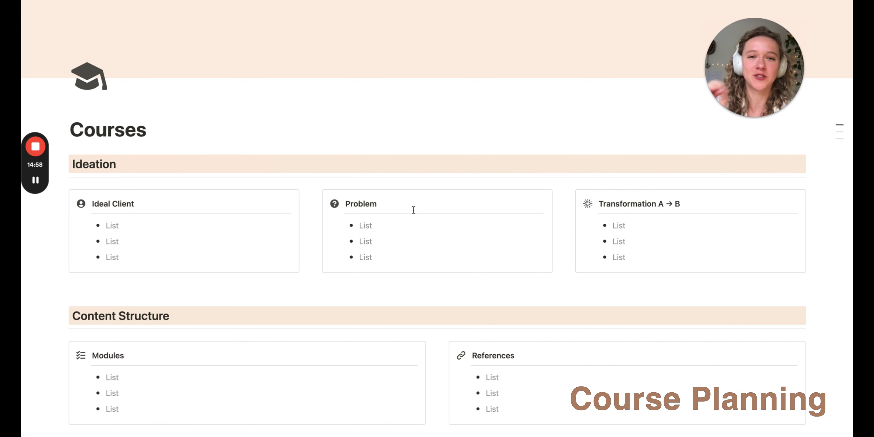
pyautogui.scroll(-3, 414, 210)
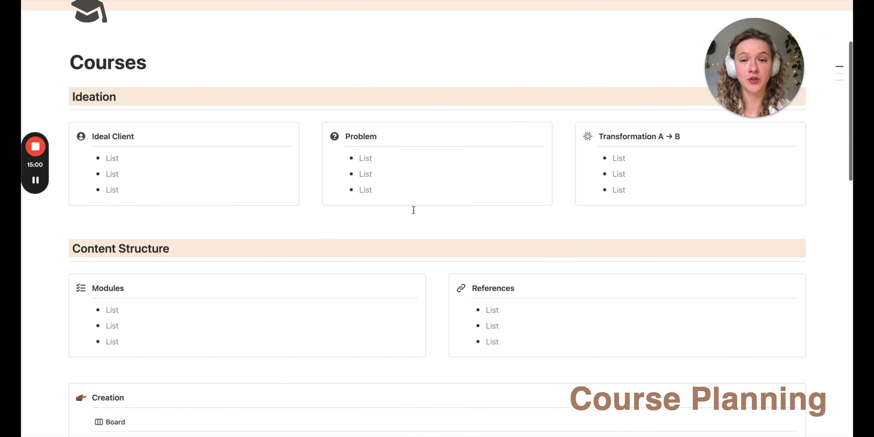
pyautogui.scroll(-1, 413, 210)
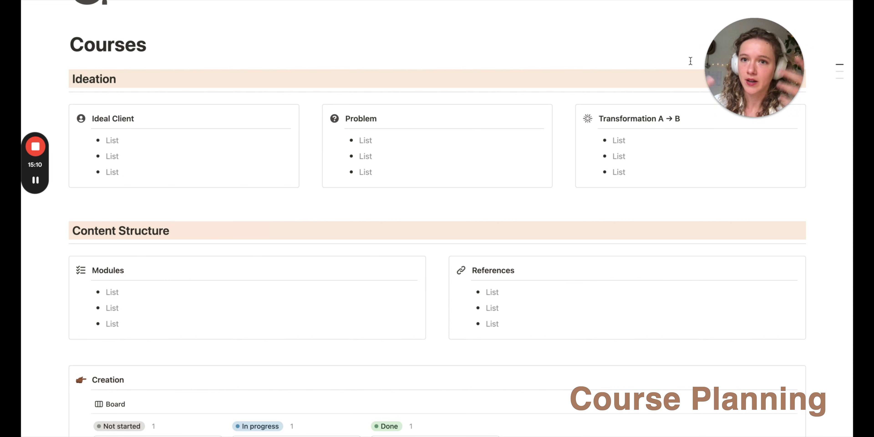
pyautogui.scroll(-5, 690, 61)
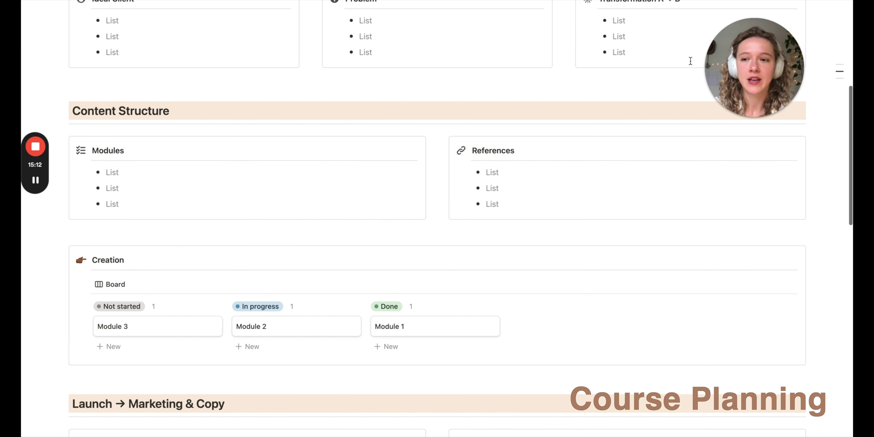
pyautogui.scroll(-3, 540, 16)
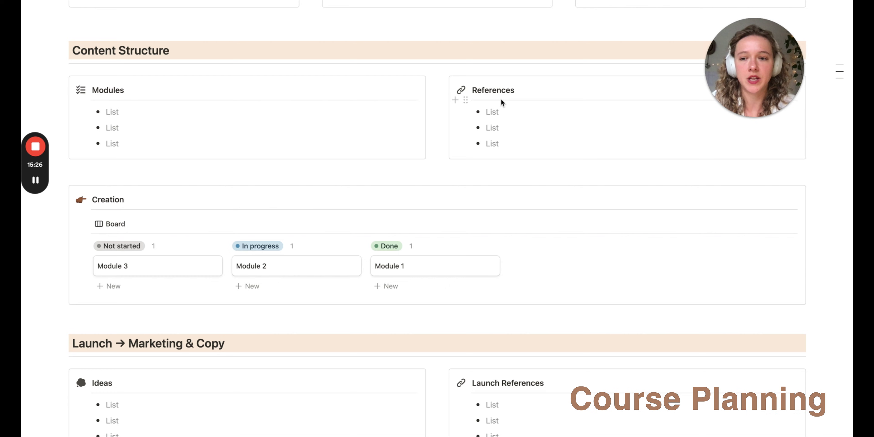
# Step: Move module cards between the status columns of the Creation board, including one from In progress to Done
pyautogui.scroll(-5, 502, 101)
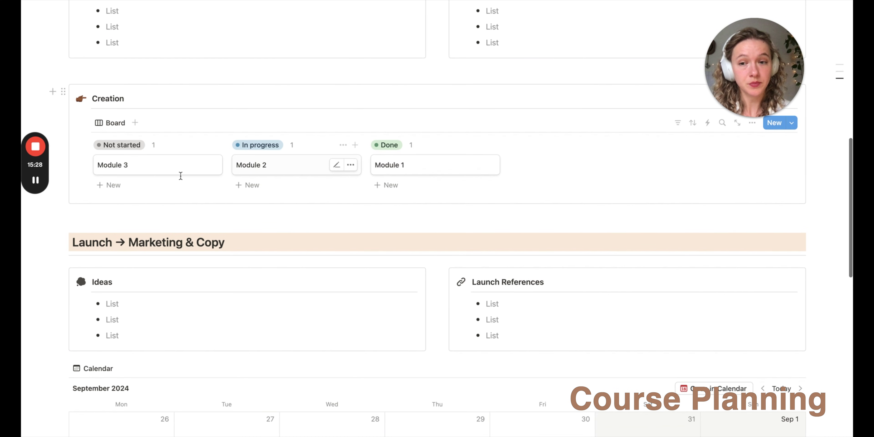
pyautogui.moveTo(308, 174); pyautogui.dragTo(250, 173)
pyautogui.moveTo(285, 194); pyautogui.dragTo(403, 163)
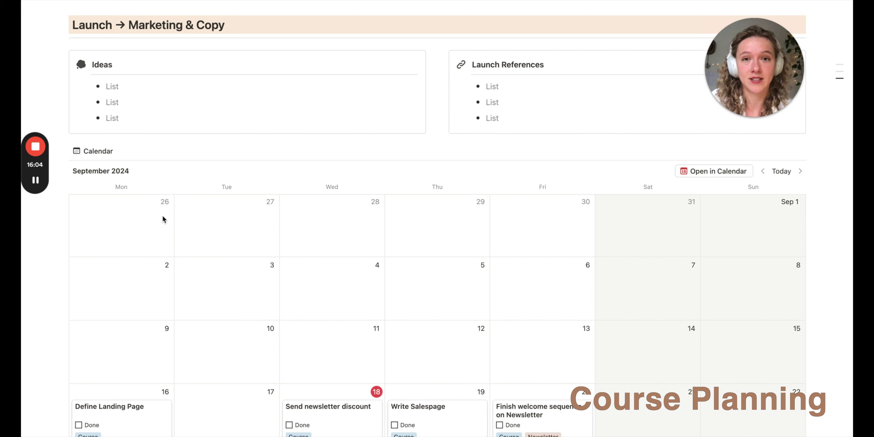
# Step: In the launch calendar, reschedule "Send newsletter discount" to September 11 and "Define Landing Page" to September 17
pyautogui.scroll(1, 163, 216)
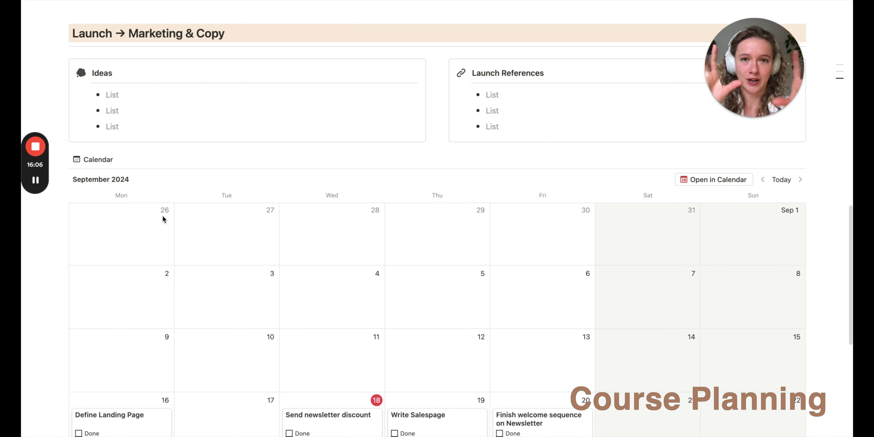
pyautogui.scroll(-1, 163, 143)
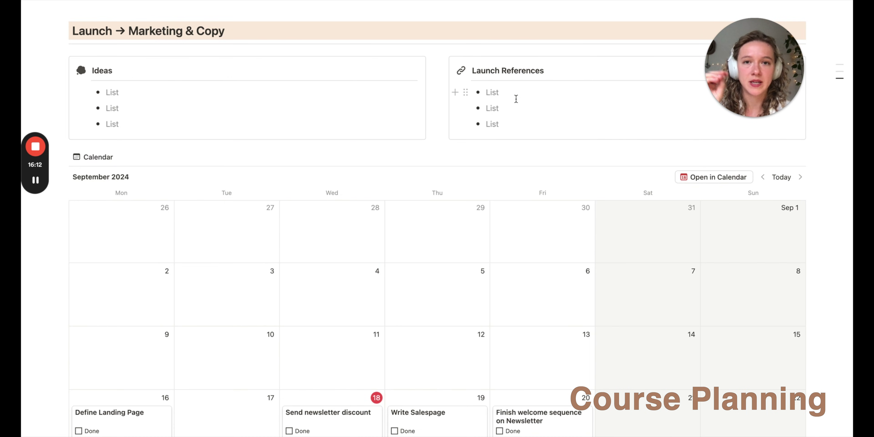
pyautogui.scroll(-10, 516, 99)
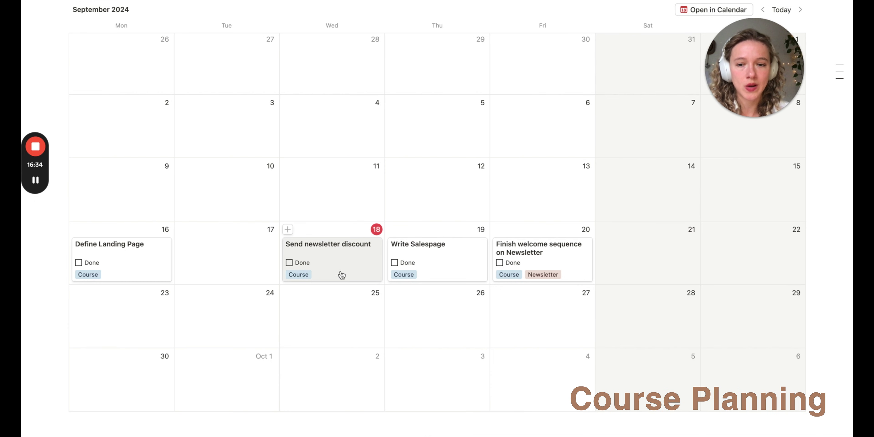
pyautogui.moveTo(342, 275); pyautogui.dragTo(343, 201)
pyautogui.moveTo(139, 265); pyautogui.dragTo(244, 255)
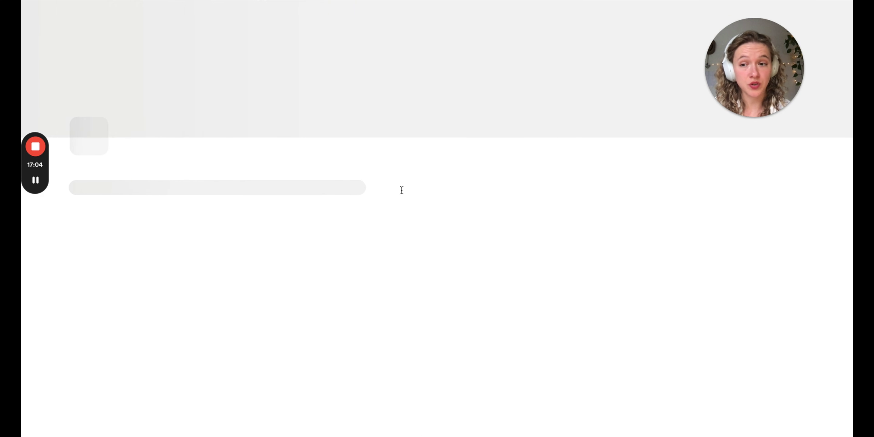
# Step: Return to the dashboard and look over its page links, Today's Habits and the Today task list
pyautogui.scroll(5, 400, 190)
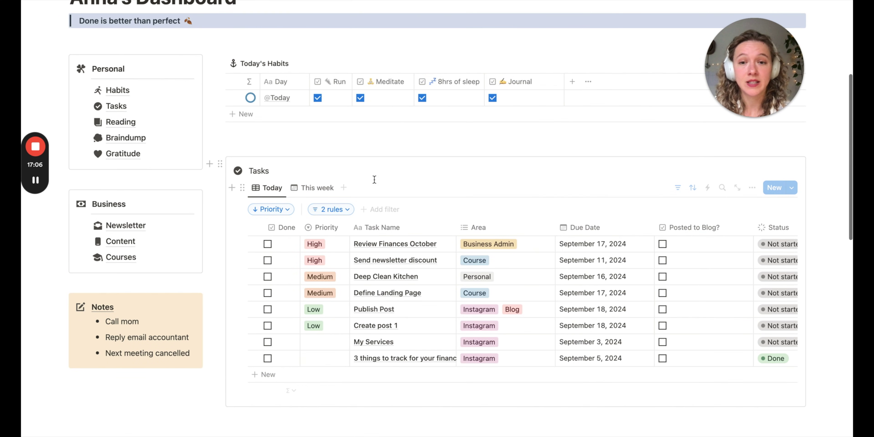
pyautogui.click(380, 190)
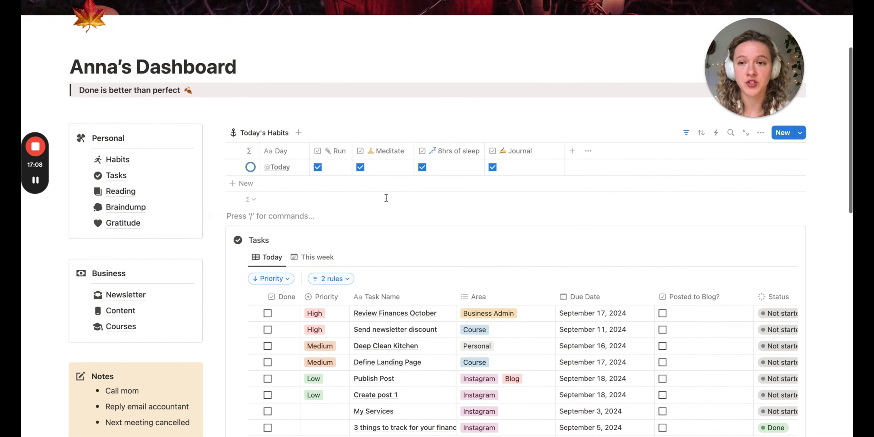
pyautogui.scroll(1, 385, 196)
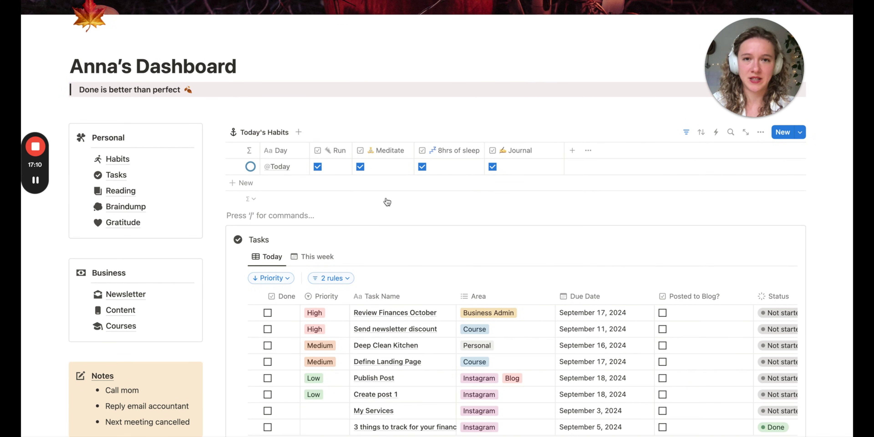
pyautogui.scroll(2, 387, 198)
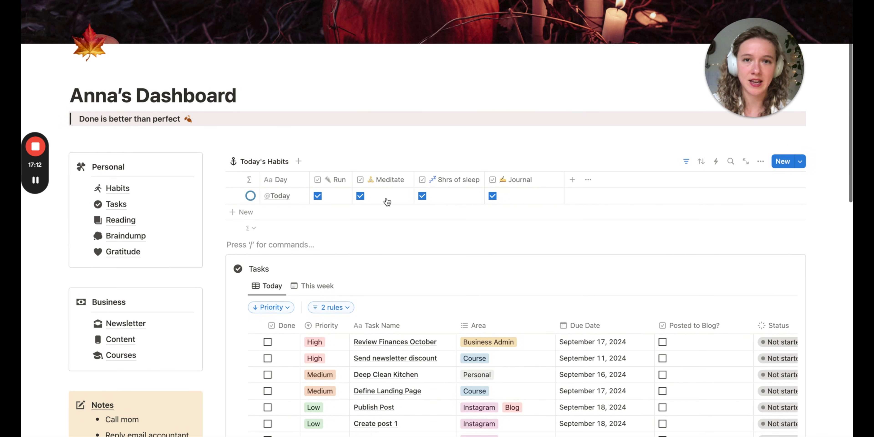
pyautogui.scroll(1, 445, 48)
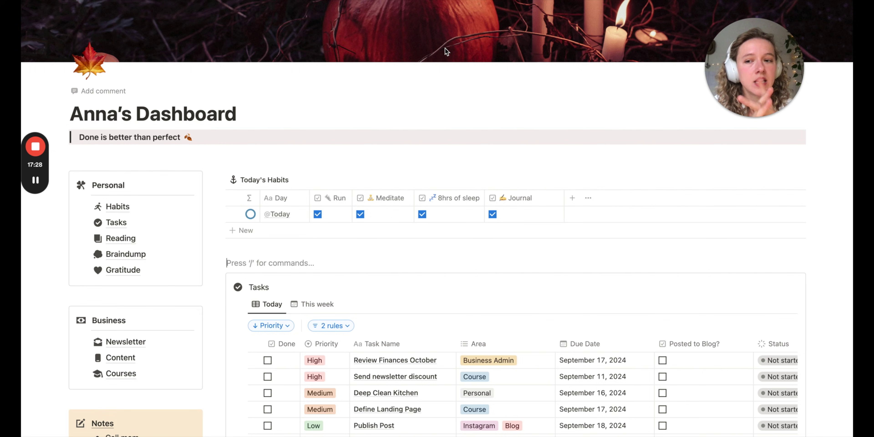
pyautogui.scroll(-2, 445, 48)
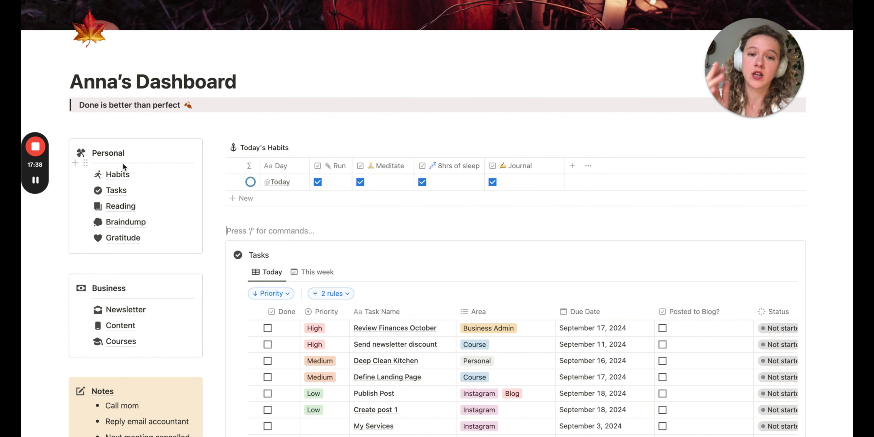
pyautogui.scroll(-3, 122, 162)
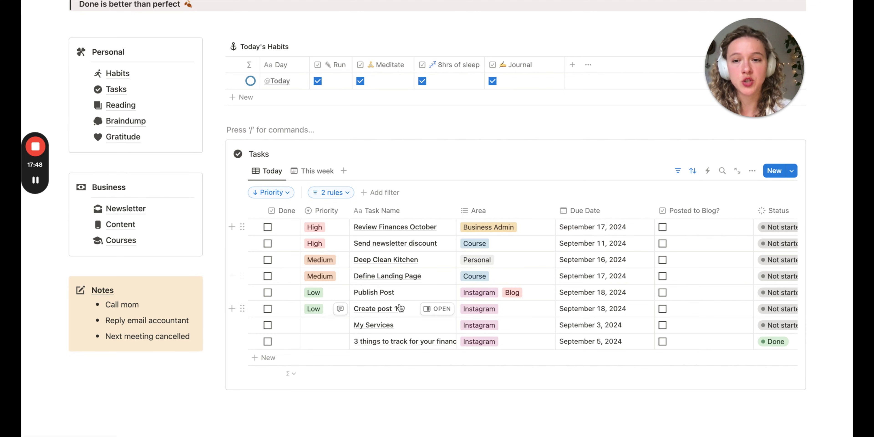
pyautogui.scroll(2, 429, 348)
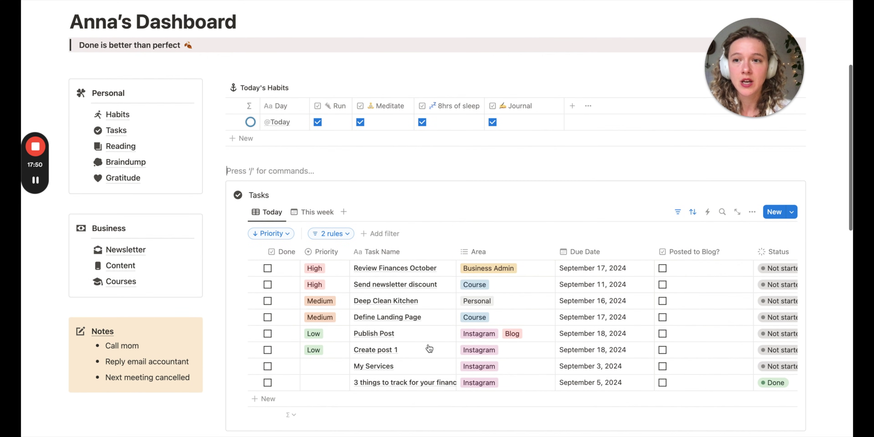